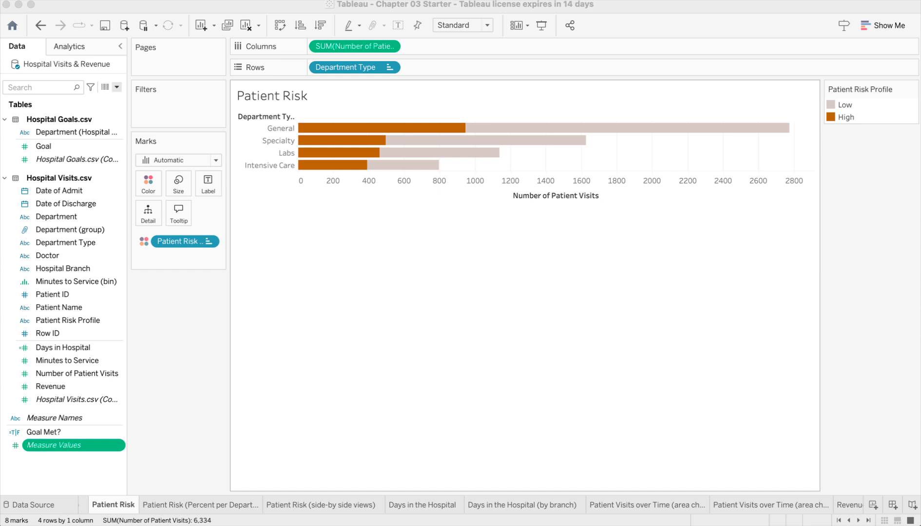
# - Increase the cell height of the Patient Risk bar chart in repeated increments until the bars fill most of the view
pyautogui.click(340, 1)
pyautogui.moveTo(435, 286)
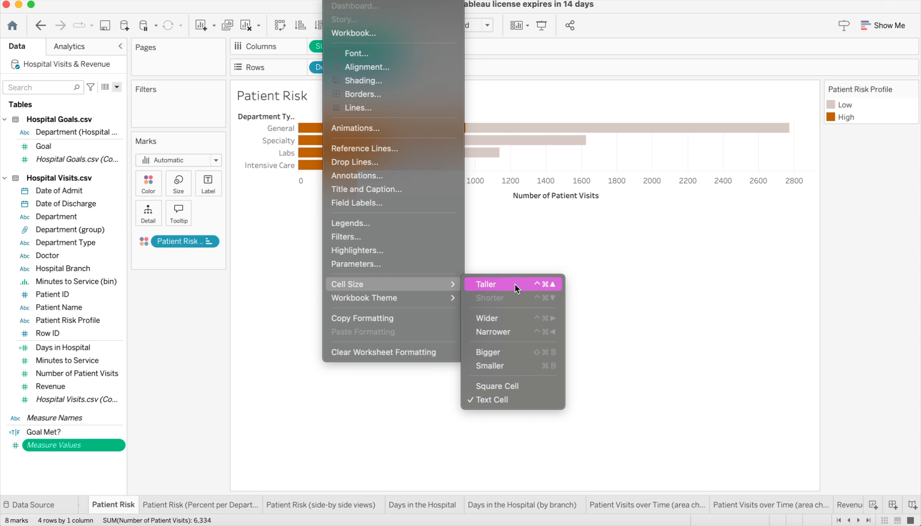
pyautogui.click(580, 290)
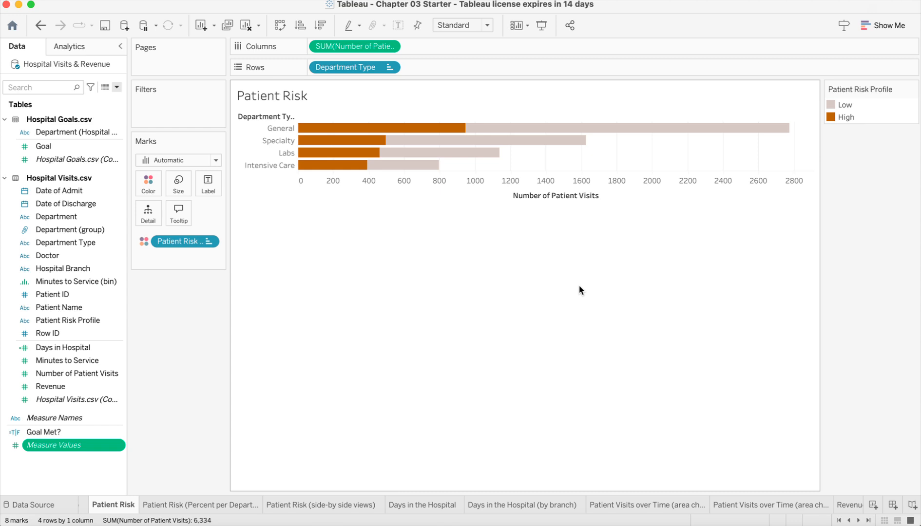
pyautogui.press('super+Up')
pyautogui.press('super+Up')
pyautogui.press('super+Up')
pyautogui.press('super+Up')
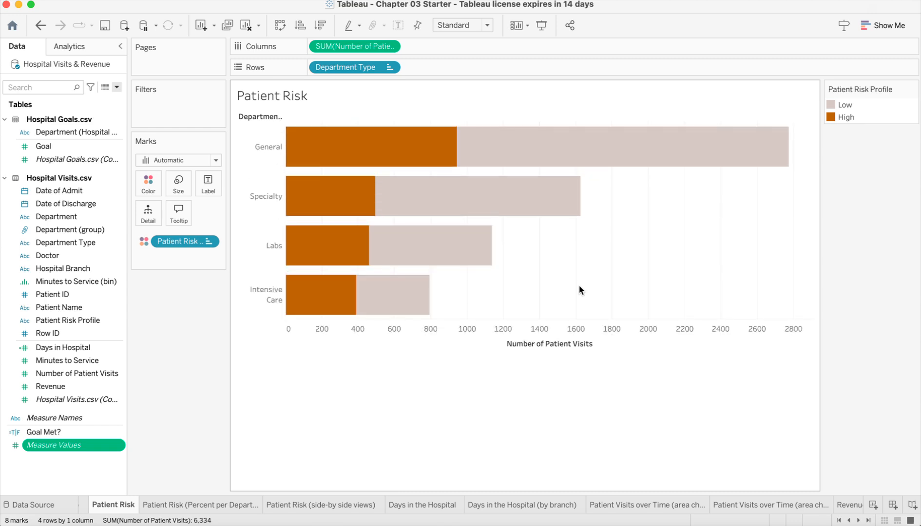
pyautogui.press('super+Up')
pyautogui.press('super+Up')
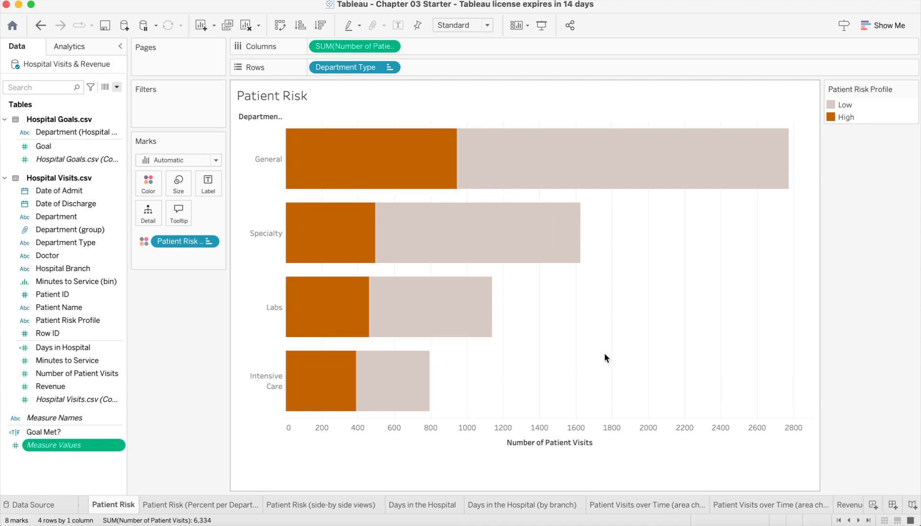
# - Add a second copy of SUM(Number of Patient Visits) to Columns and apply the Percent of Total quick table calculation to it
pyautogui.moveTo(458, 138)
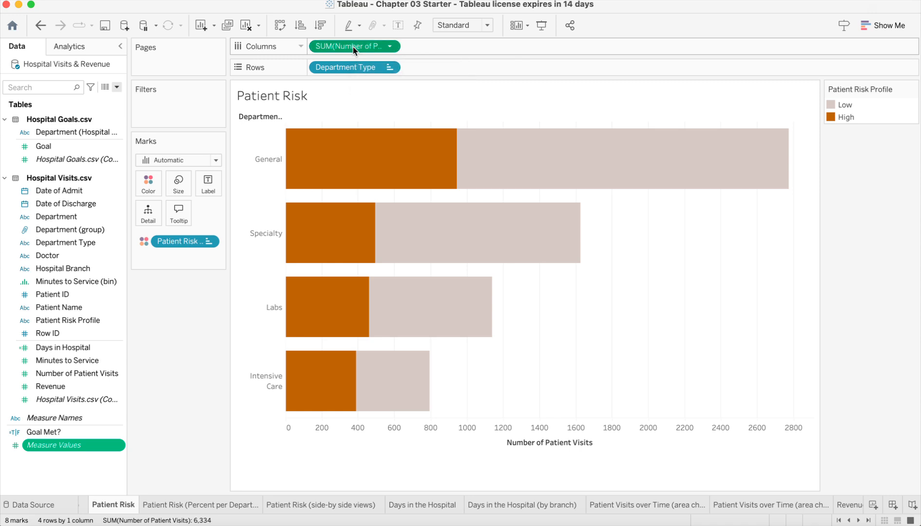
pyautogui.moveTo(353, 49); pyautogui.dragTo(448, 46)
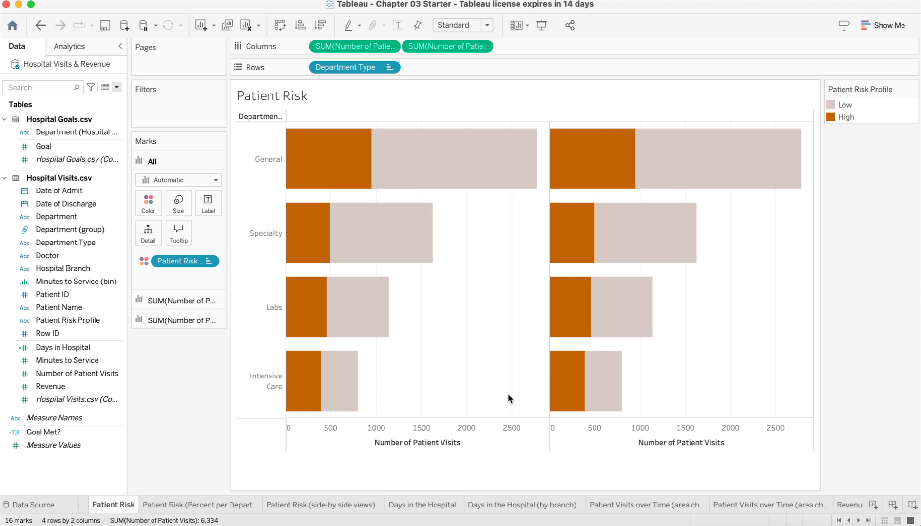
pyautogui.click(484, 46)
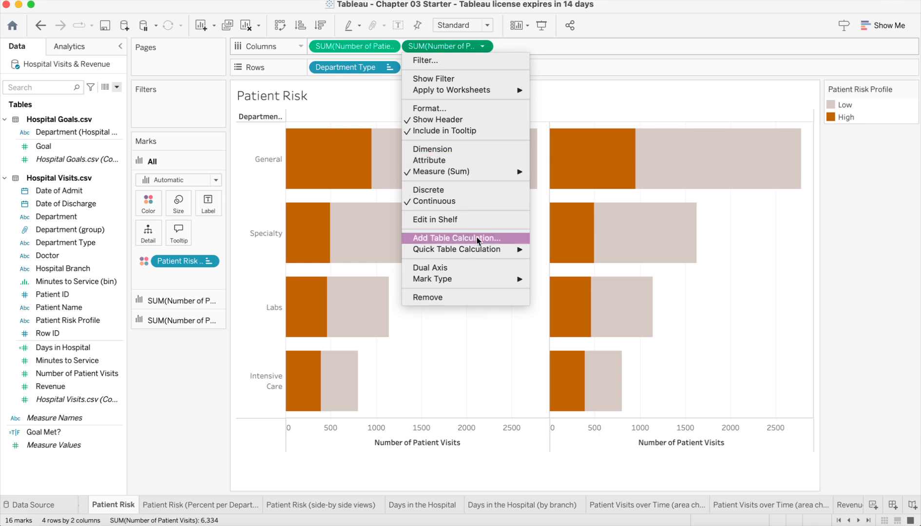
pyautogui.moveTo(489, 254)
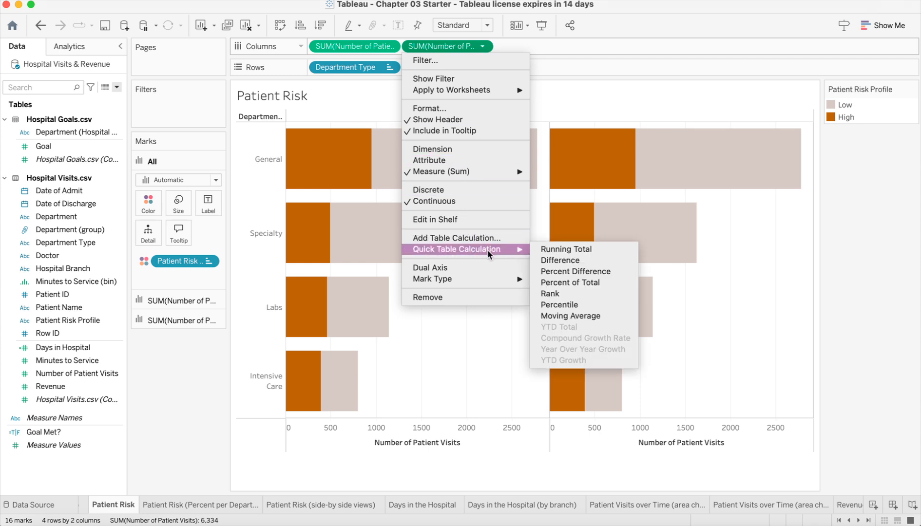
pyautogui.click(575, 282)
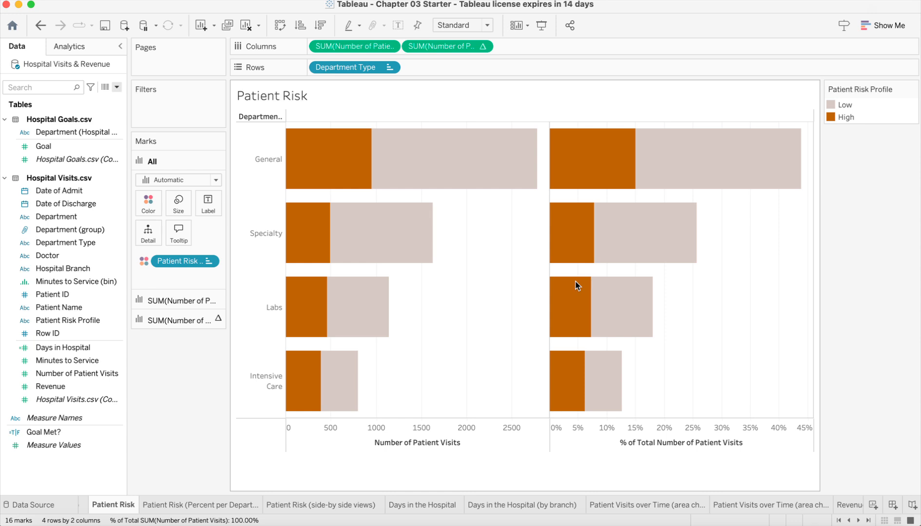
# - Compute the percent-of-total calculation on the second Number of Patient Visits measure using Patient Risk Profile
pyautogui.click(483, 47)
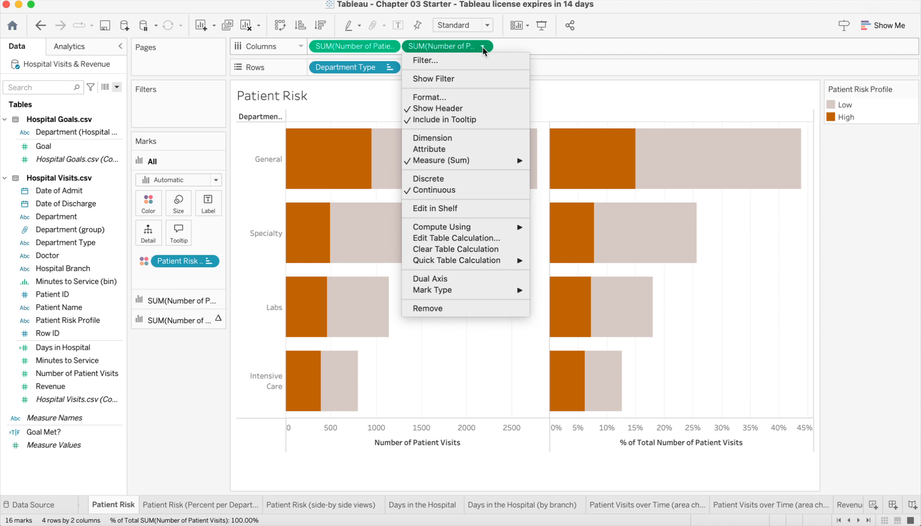
pyautogui.moveTo(477, 228)
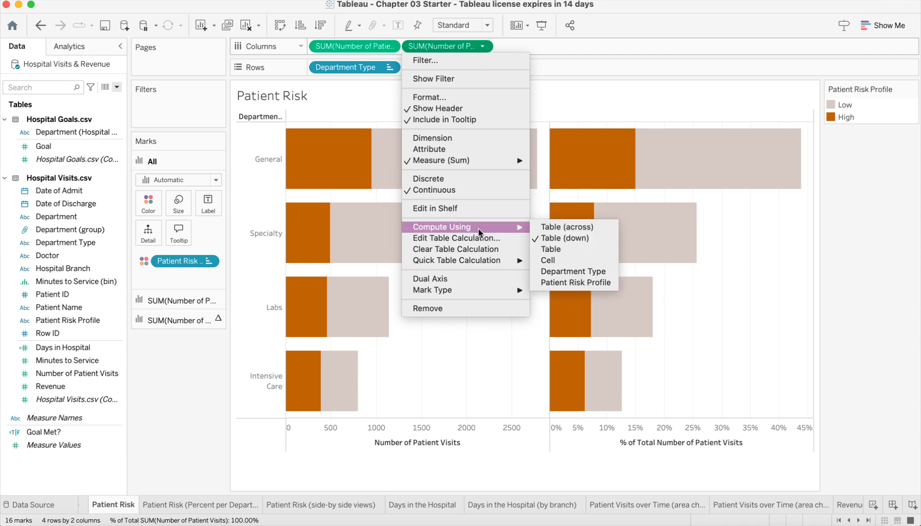
pyautogui.click(569, 287)
# - Show mark labels on both Patient Risk bar charts and clear the selected General high-risk bar
pyautogui.moveTo(666, 160)
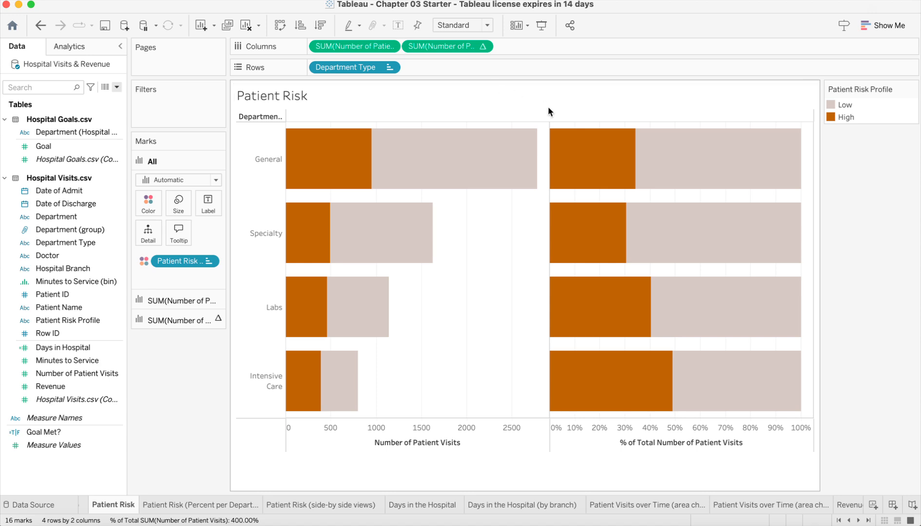
pyautogui.click(596, 145)
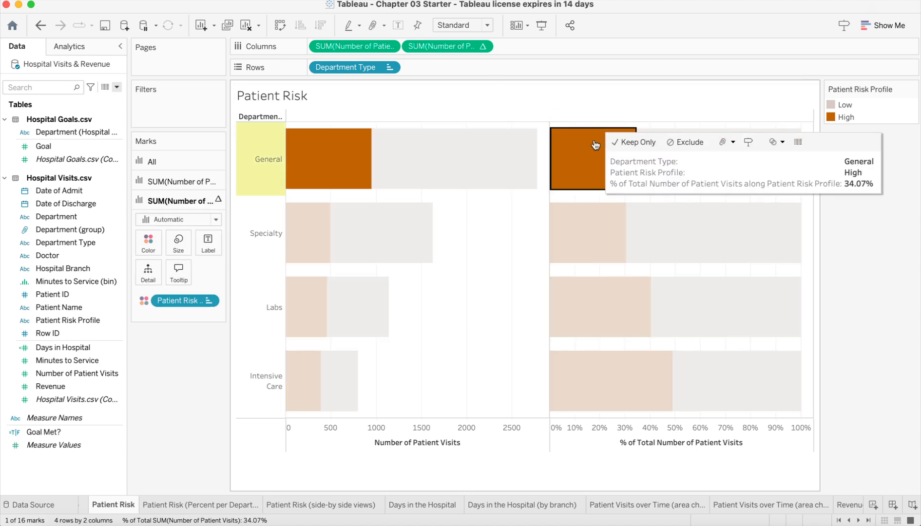
pyautogui.click(397, 25)
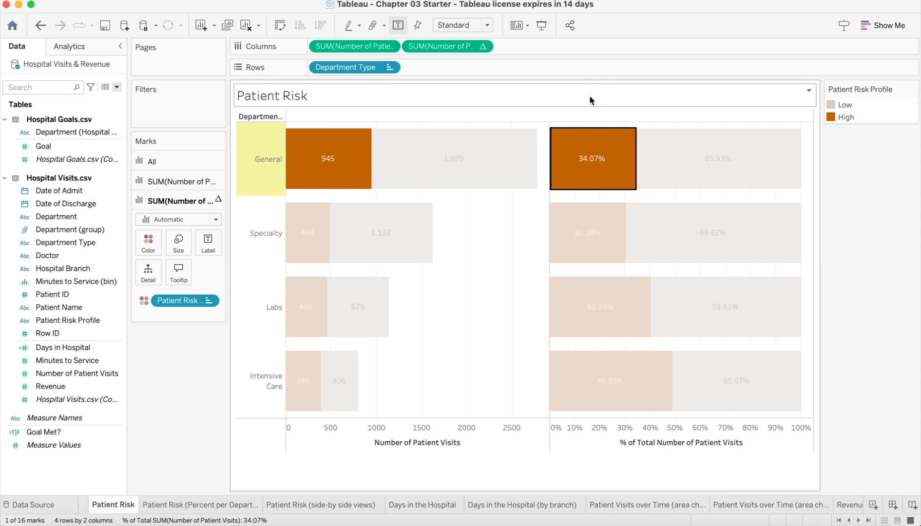
pyautogui.click(594, 480)
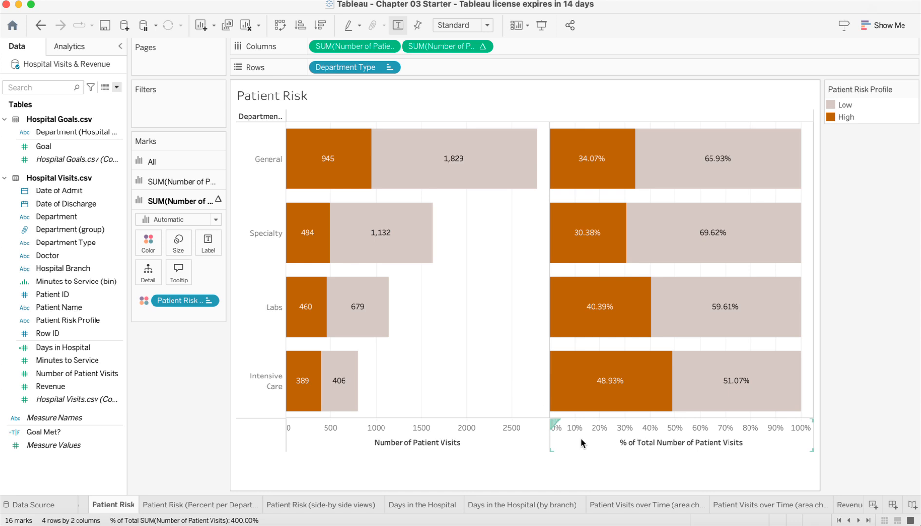
pyautogui.moveTo(734, 181)
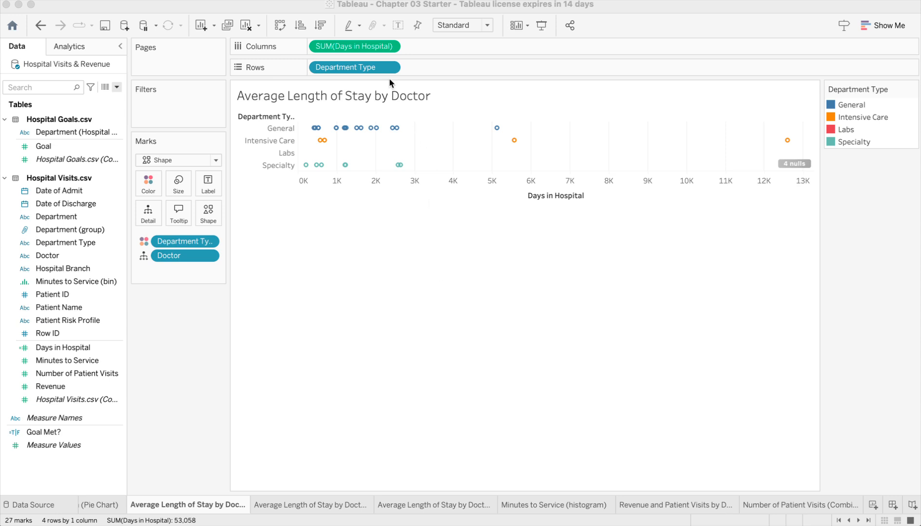
# - Change the aggregation of Days in Hospital on Columns to Average in the Average Length of Stay by Doctor sheet
pyautogui.click(383, 47)
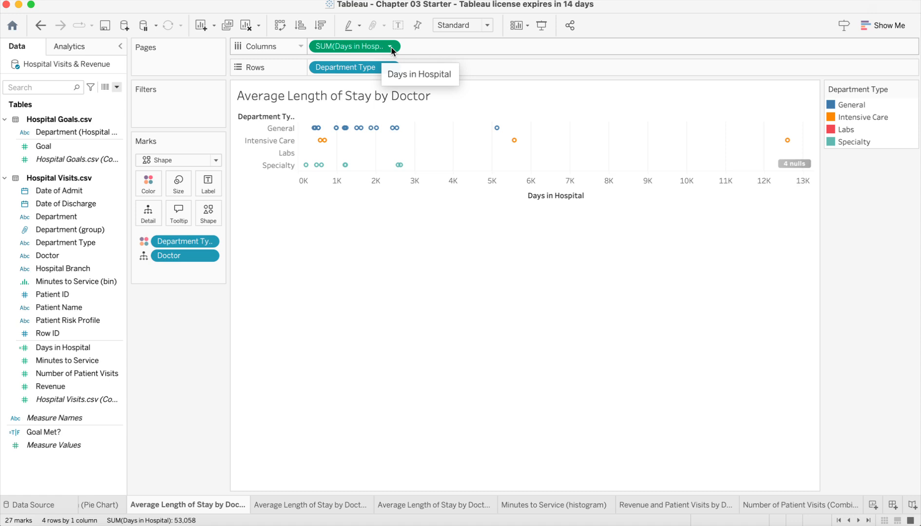
pyautogui.click(390, 46)
pyautogui.moveTo(417, 171)
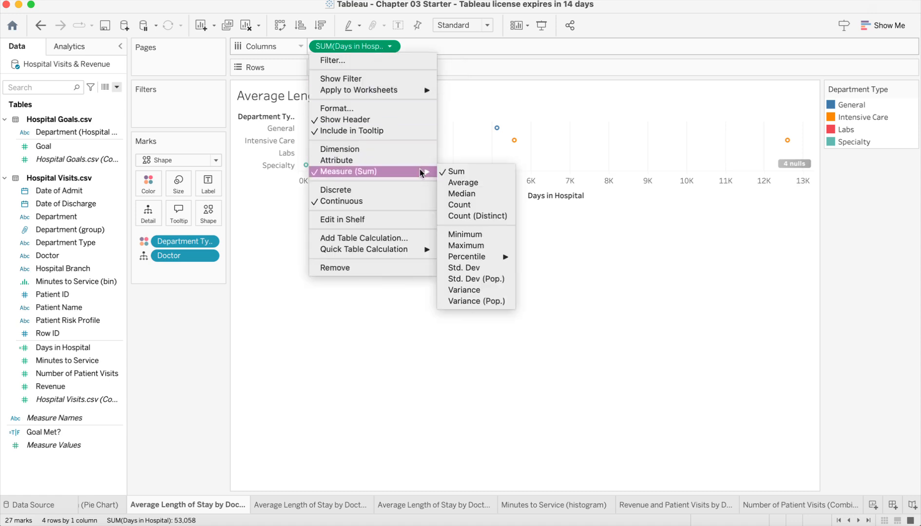
pyautogui.click(455, 182)
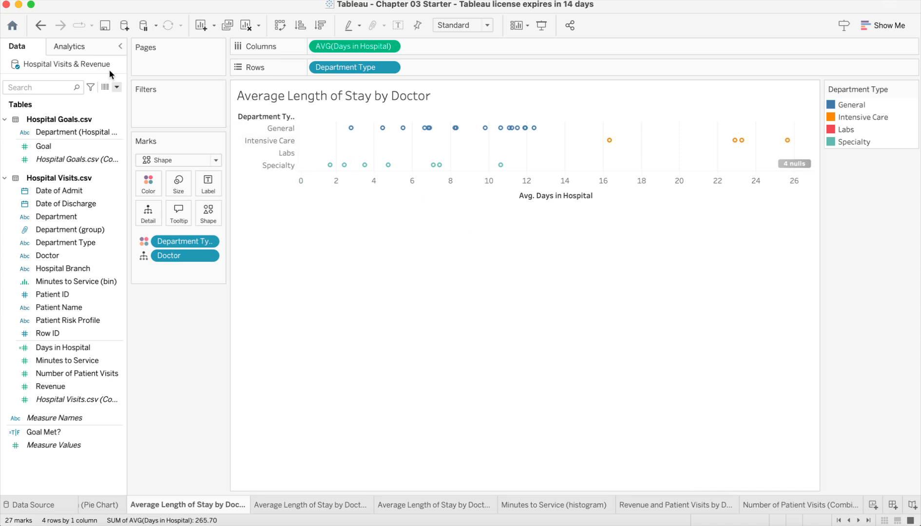
# - Add an average line per cell and a box plot to the Average Length of Stay by Doctor chart
pyautogui.click(81, 48)
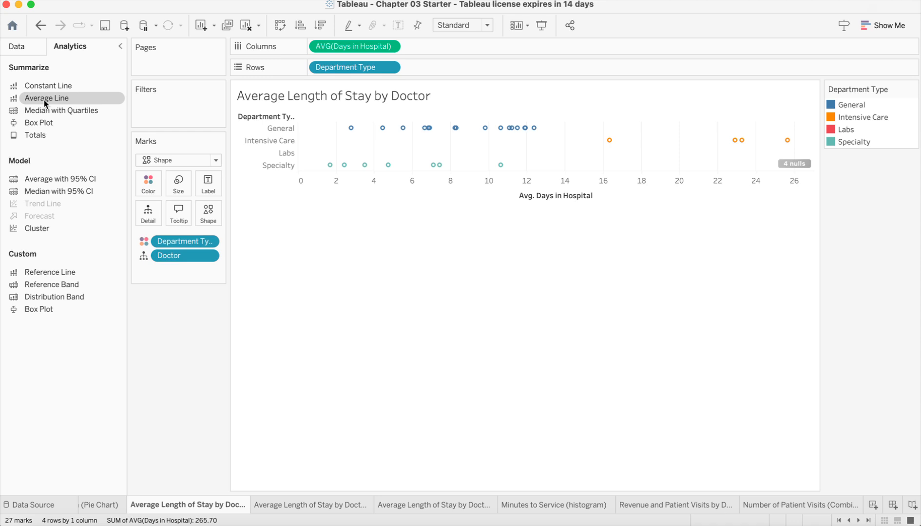
pyautogui.moveTo(44, 102); pyautogui.dragTo(428, 137)
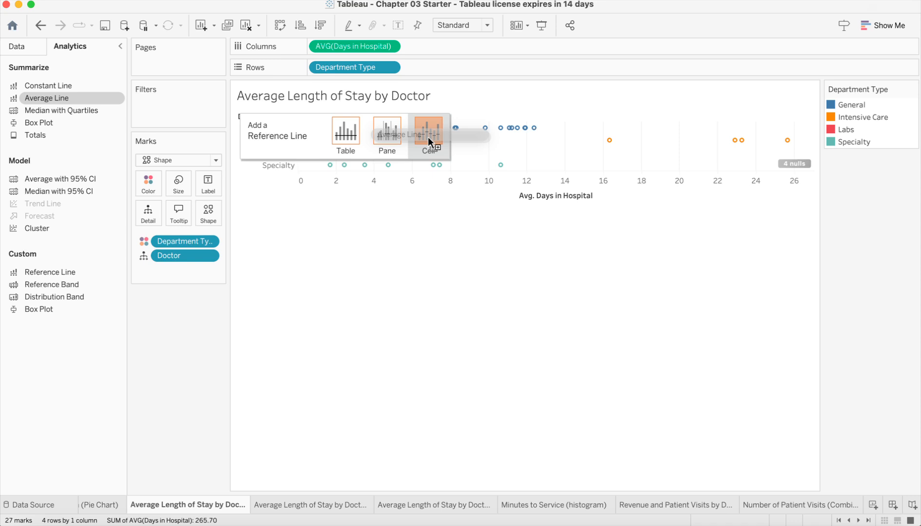
pyautogui.moveTo(428, 137)
pyautogui.mouseDown()
pyautogui.moveTo(385, 181)
pyautogui.moveTo(353, 184)
pyautogui.moveTo(349, 135)
pyautogui.moveTo(434, 132)
pyautogui.mouseUp()
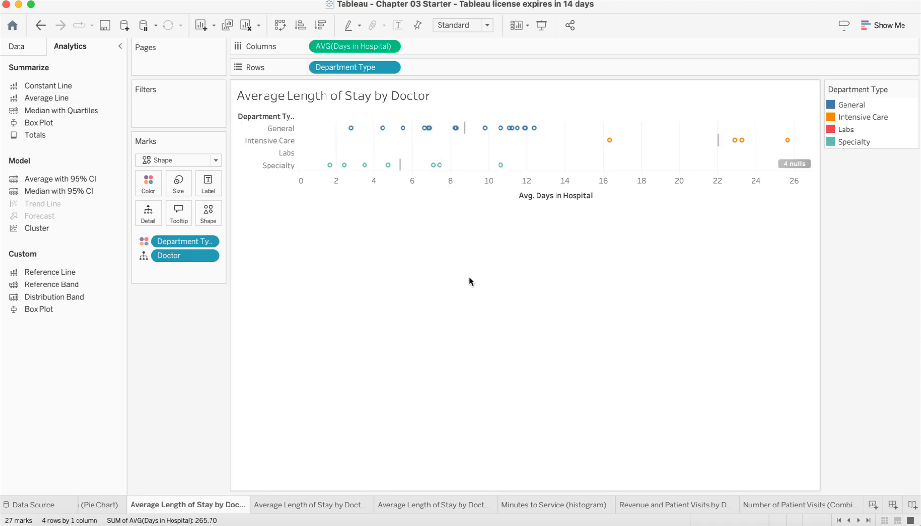
pyautogui.moveTo(464, 129)
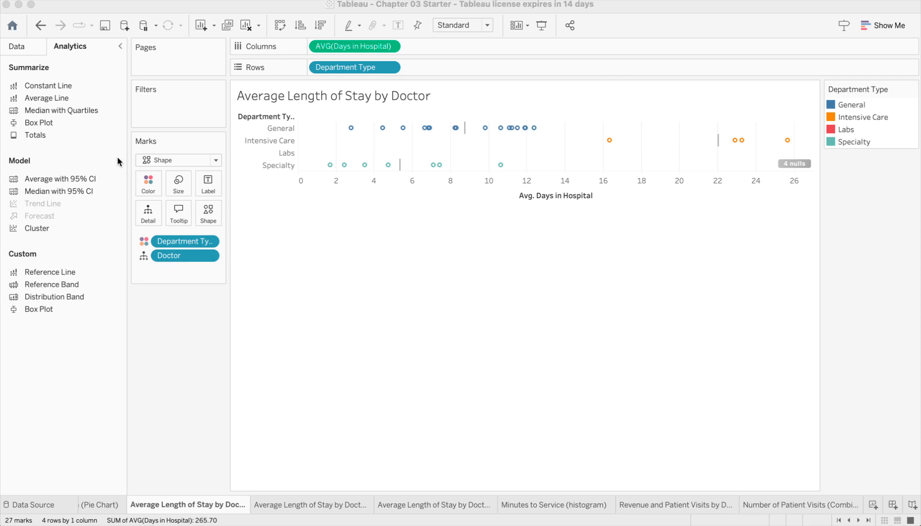
pyautogui.moveTo(37, 125); pyautogui.dragTo(349, 133)
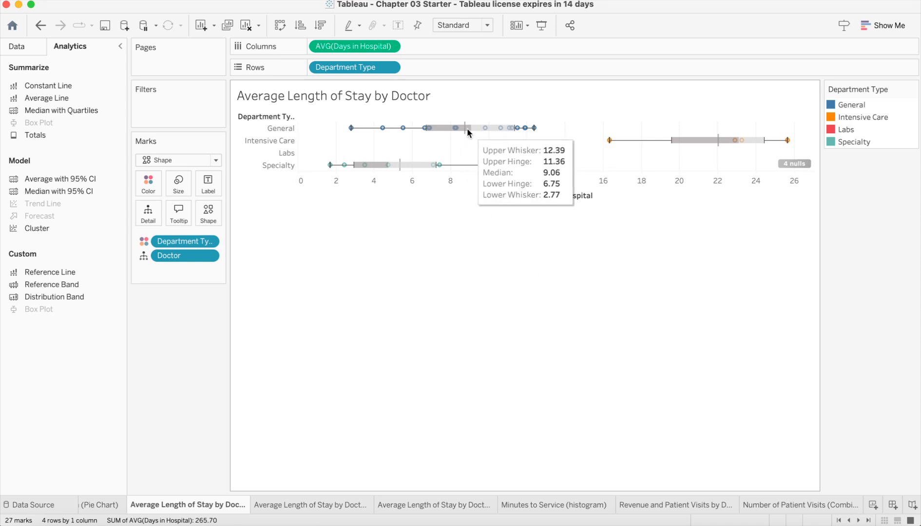
pyautogui.moveTo(465, 140)
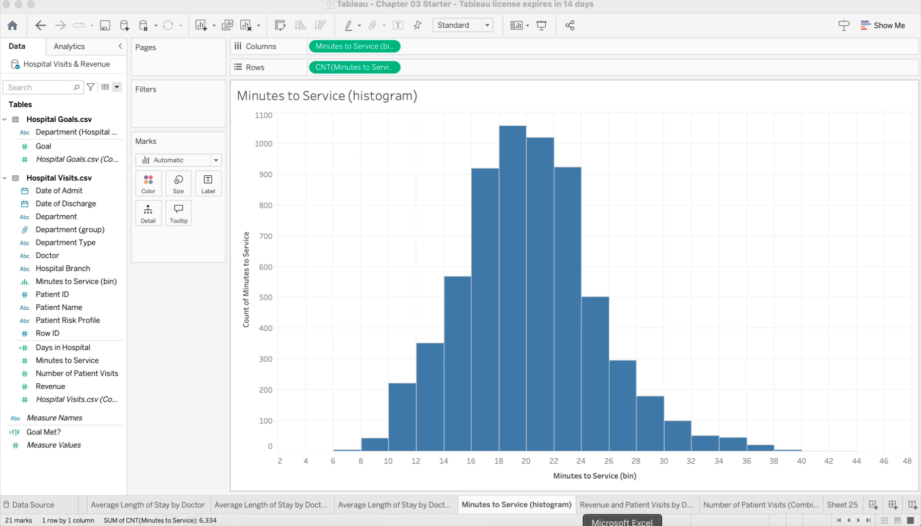
# - Switch to Excel and examine the square root method and bin width calculations for the Minutes to Service histogram
pyautogui.click(622, 524)
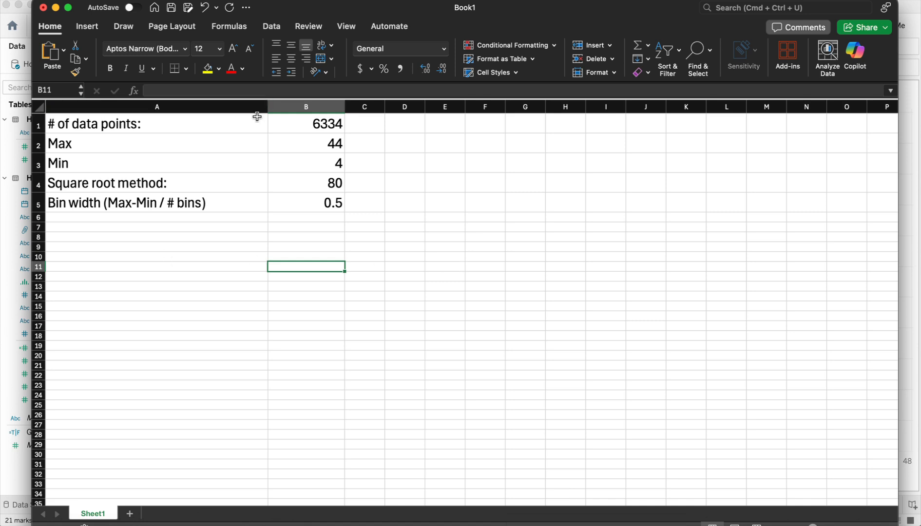
pyautogui.click(290, 124)
pyautogui.click(271, 310)
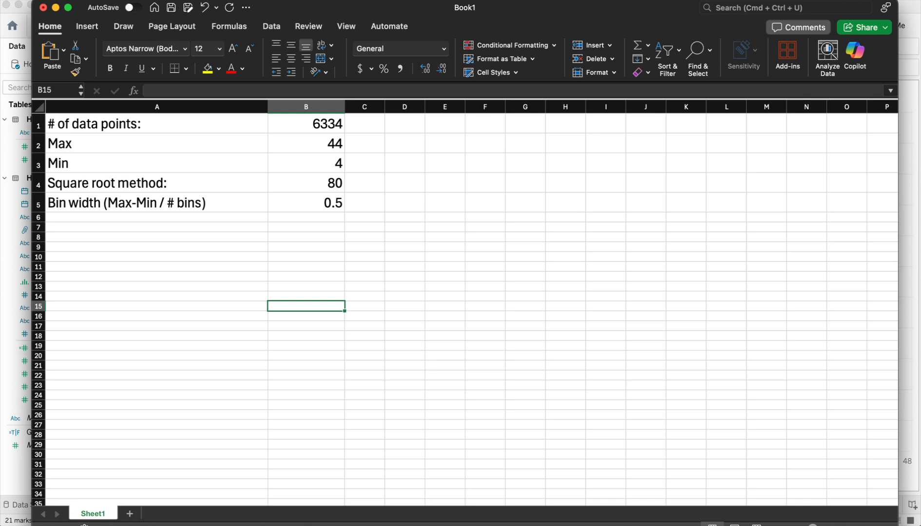
pyautogui.click(10, 286)
pyautogui.click(48, 281)
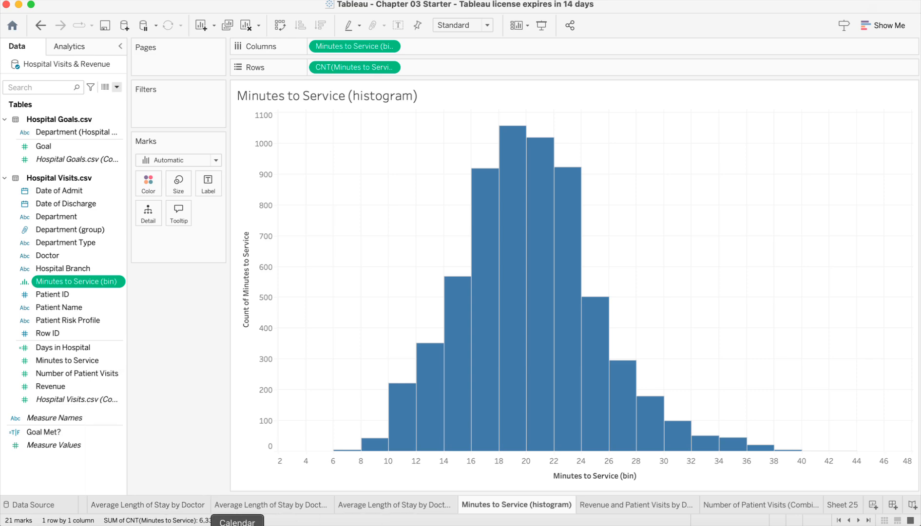
pyautogui.click(623, 525)
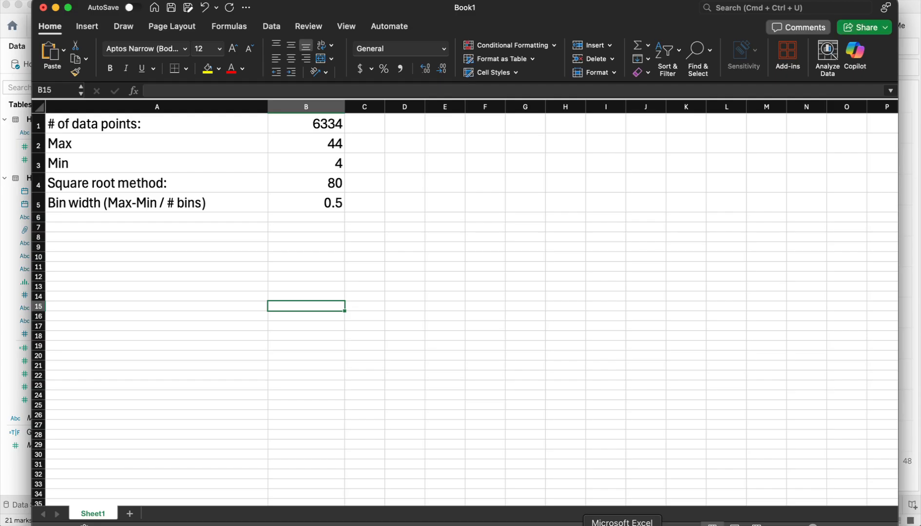
pyautogui.click(236, 184)
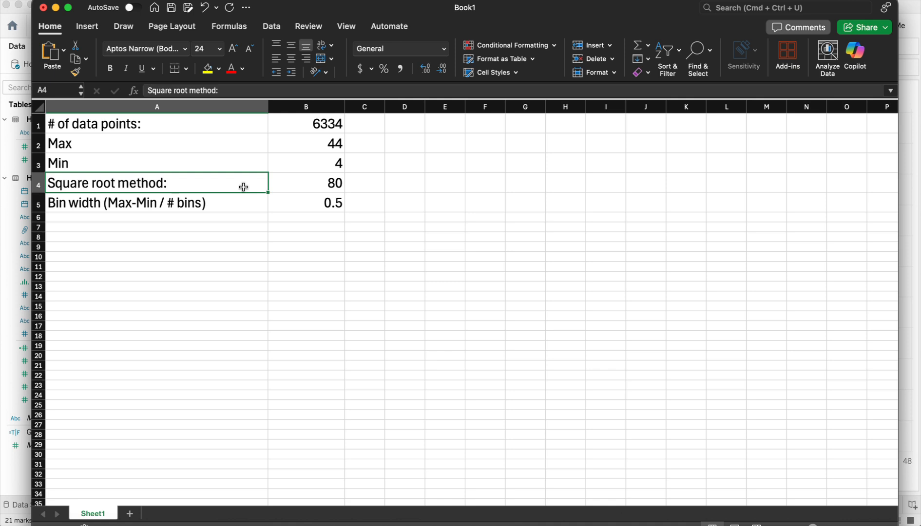
pyautogui.press('Right')
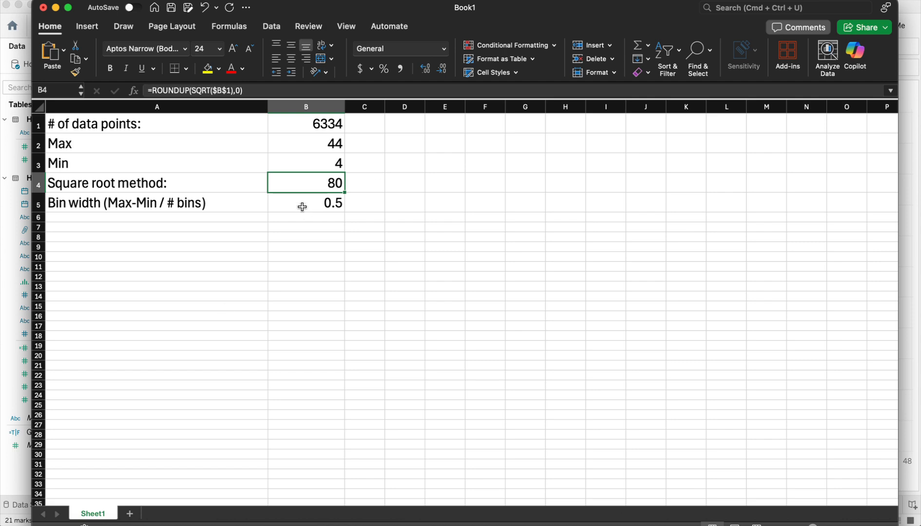
pyautogui.click(56, 8)
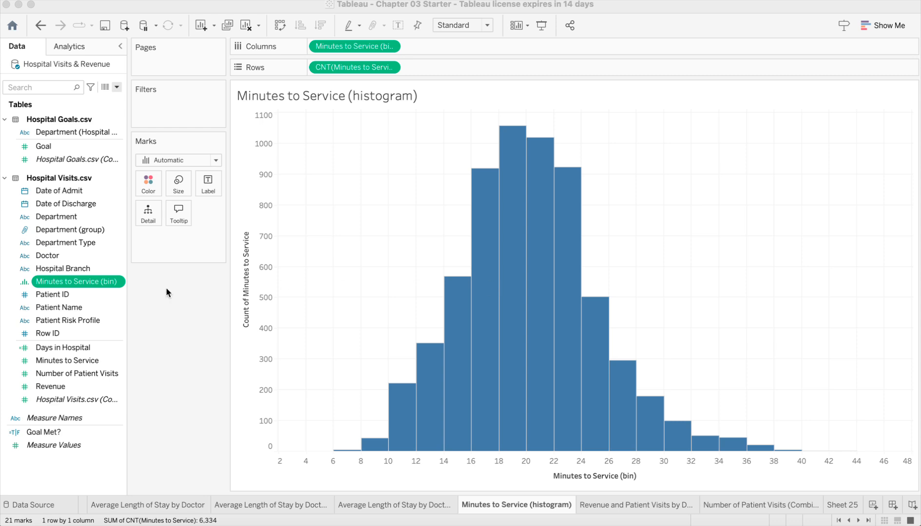
# - Edit the Minutes to Service (bin) field and set the size of bins to 0.5
pyautogui.rightClick(120, 285)
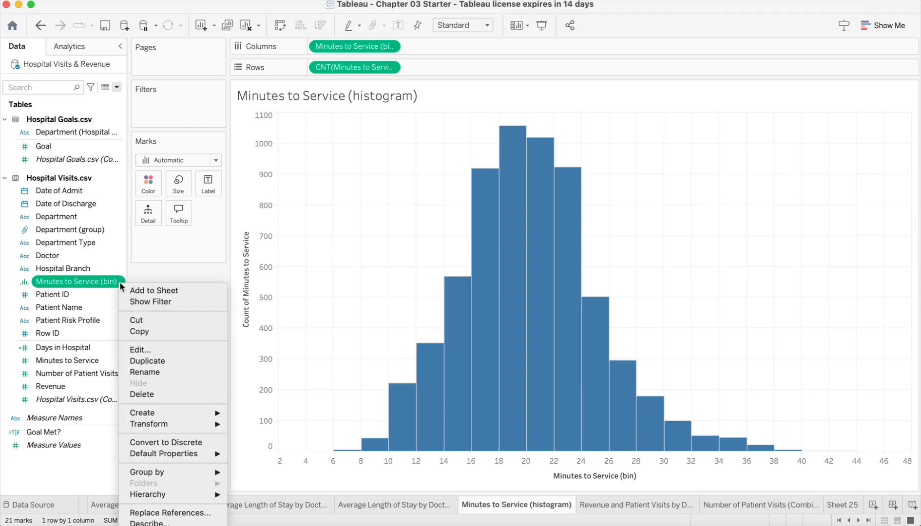
pyautogui.click(146, 349)
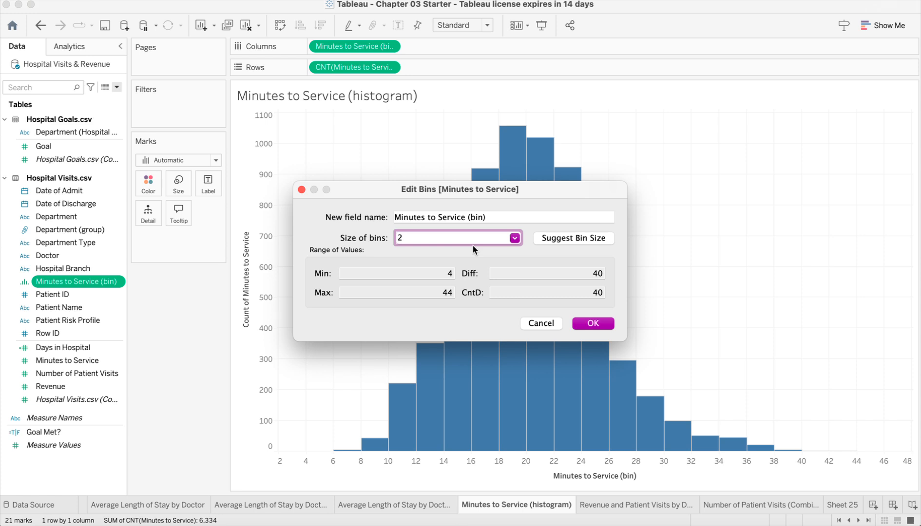
pyautogui.press('BackSpace')
pyautogui.write('.5')
pyautogui.click(593, 324)
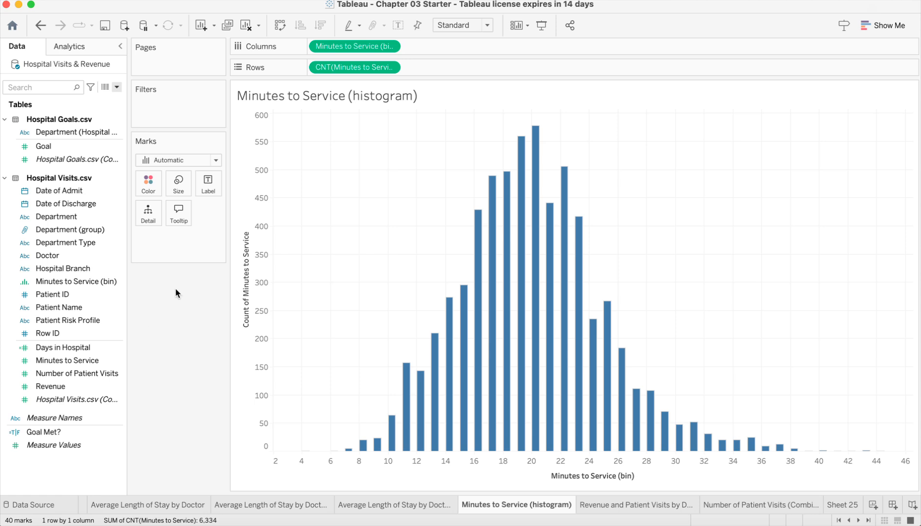
# - Switch the histogram's bar size to Manual and widen the bars to nearly the maximum so they almost touch
pyautogui.click(184, 184)
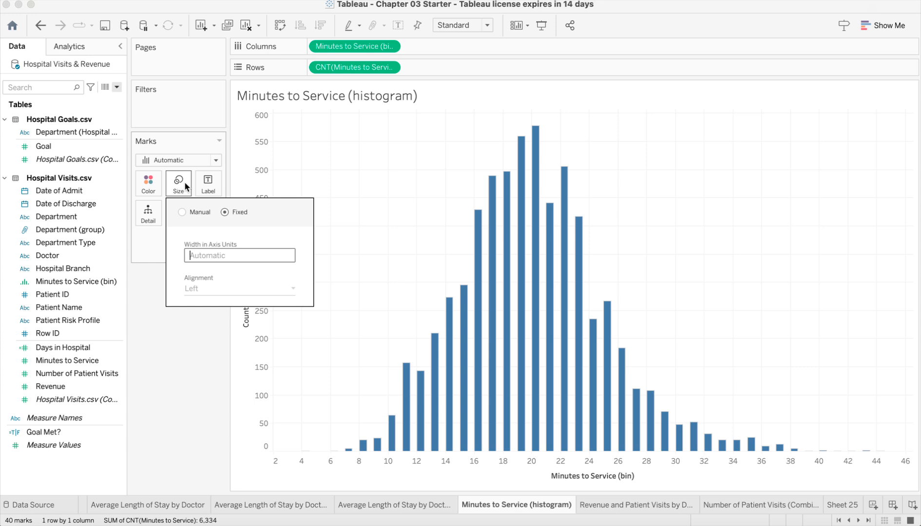
pyautogui.click(183, 212)
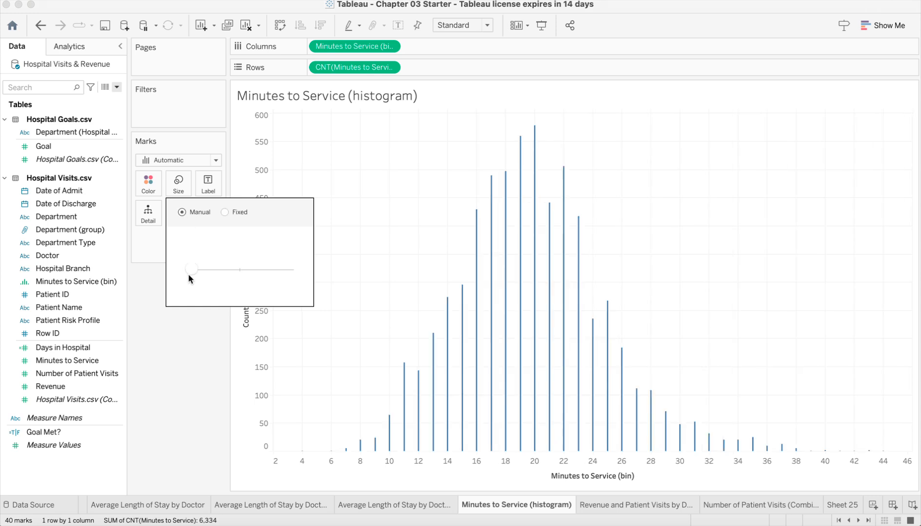
pyautogui.moveTo(195, 270); pyautogui.dragTo(263, 267)
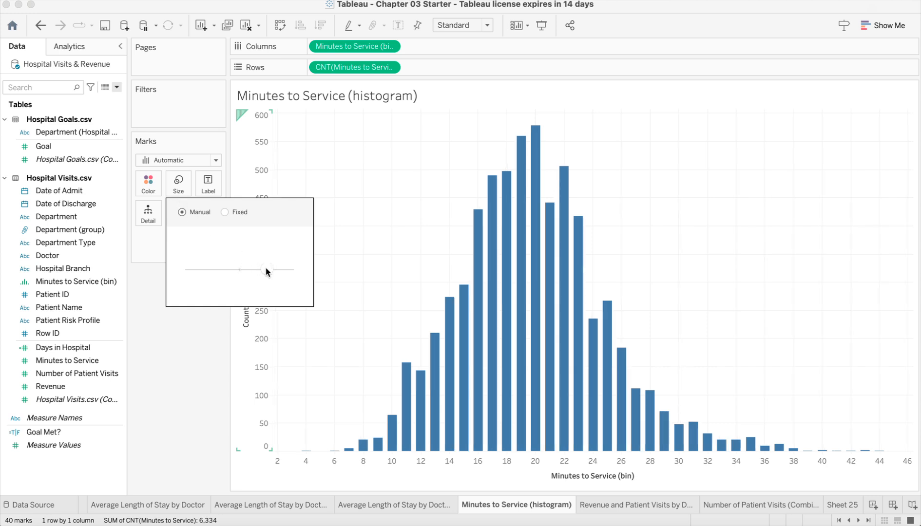
pyautogui.moveTo(265, 267); pyautogui.dragTo(286, 271)
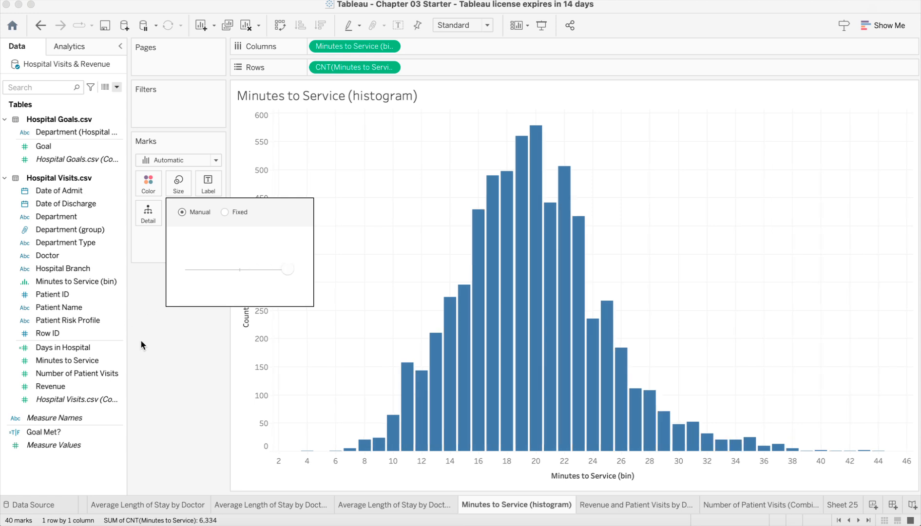
pyautogui.click(157, 361)
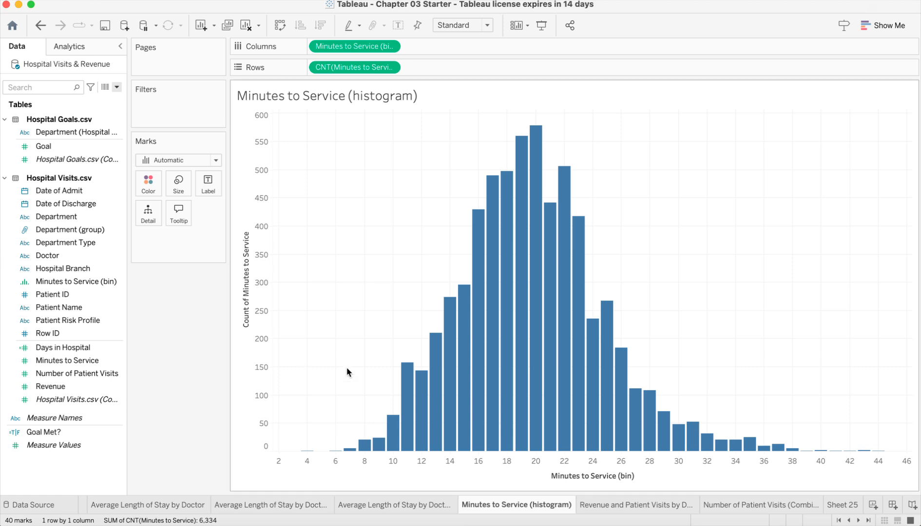